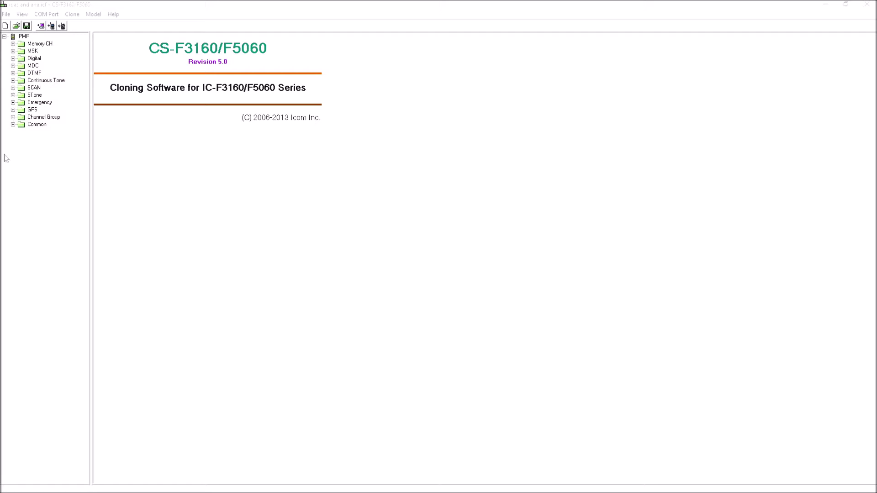
Expand the Digital and Memory CH groups and display the Zone 1 memory channels
left_click(13, 59)
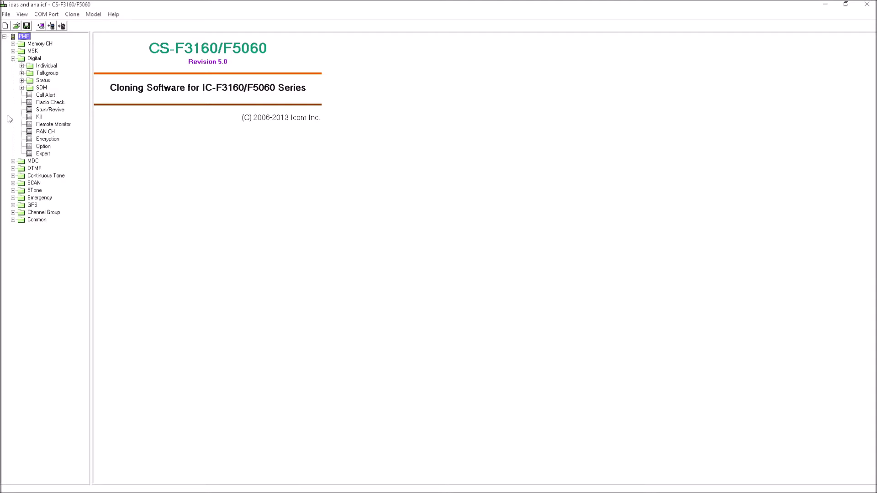
left_click(13, 44)
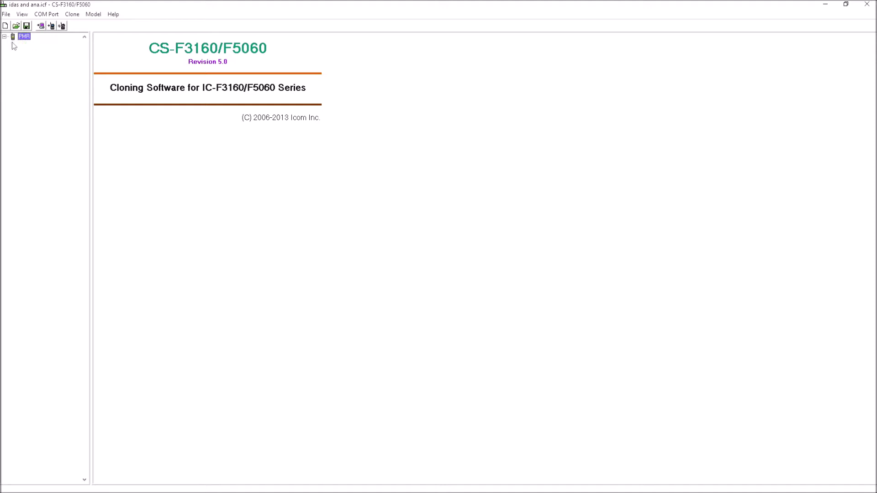
left_click(41, 53)
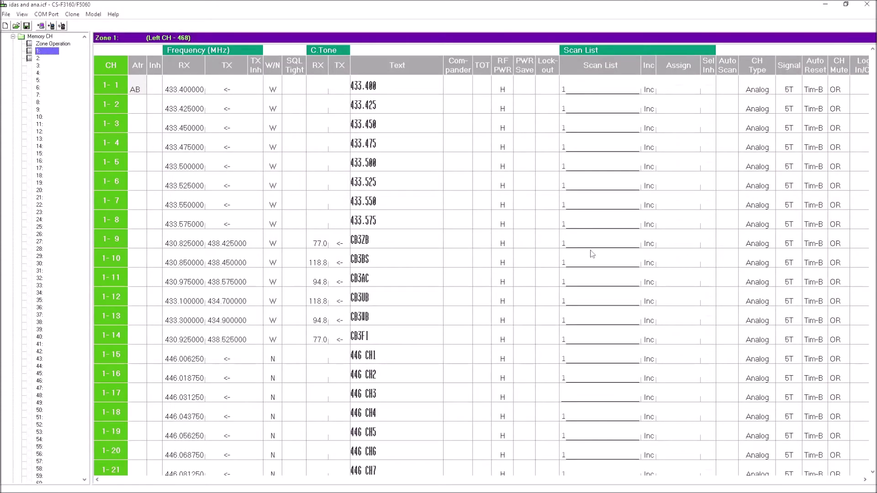
Examine the Zone 1 channel list from the first channel down to the digital hotspot channels at its end
left_click(873, 59)
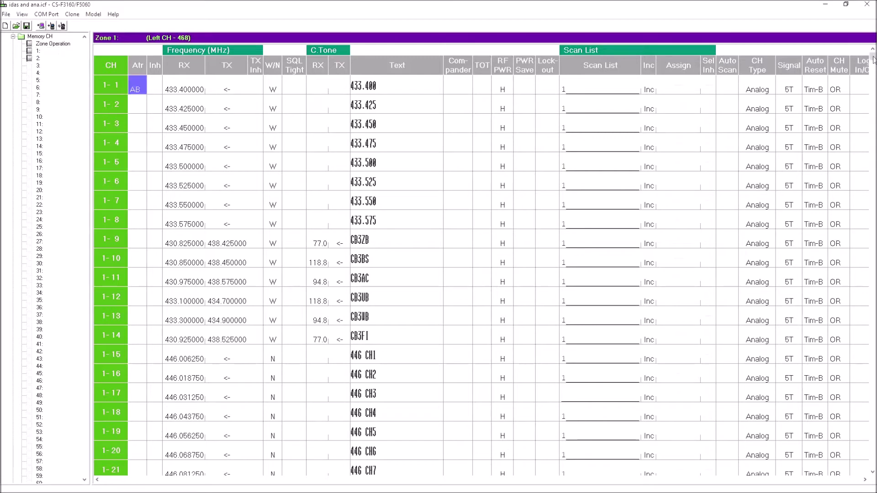
scroll(873, 59, "down", 1)
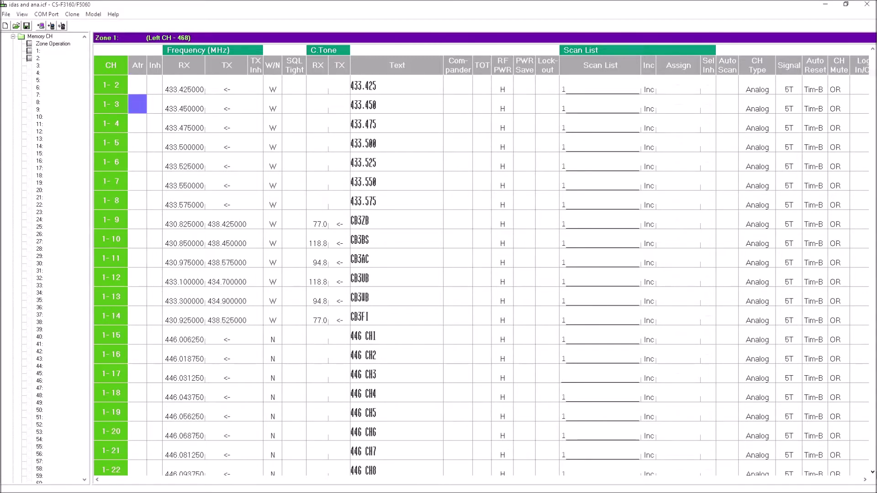
scroll(668, 325, "down", 7)
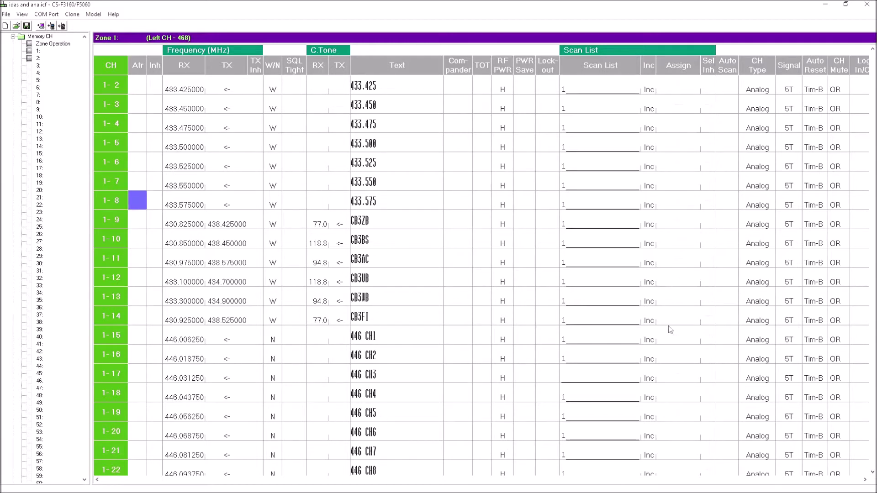
key("Down")
key("Down")
key("Down")
key("Down")
key("Down")
key("Down")
key("Down")
key("Down")
key("Down")
key("Down")
key("Down")
key("Down")
key("Down")
key("Down")
key("Down")
key("Down")
key("Down")
key("Down")
key("Down")
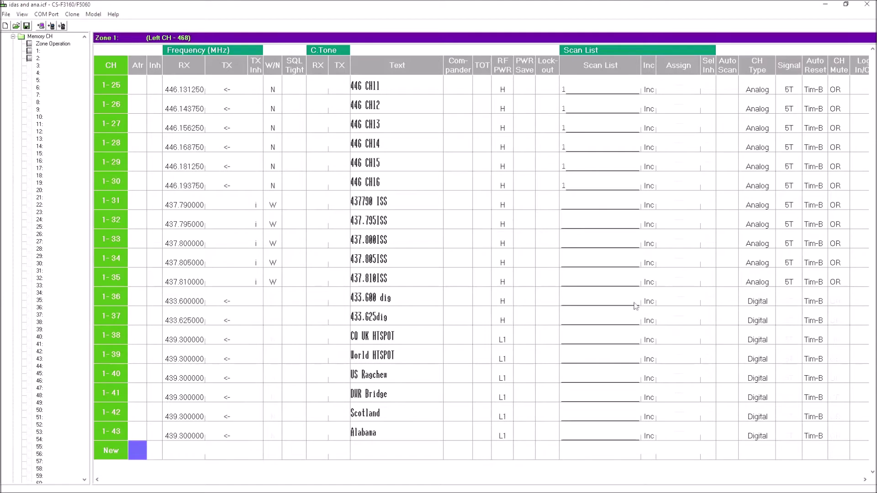
key("Up")
key("Up")
key("Up")
key("Up")
key("Up")
key("Up")
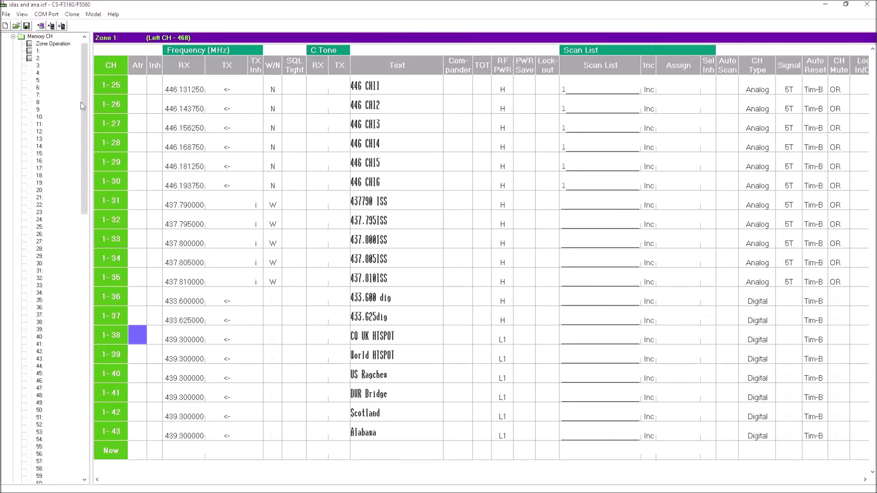
In the Digital options, set the Call Type to Talkgroup
left_click_drag(81, 102, 90, 320)
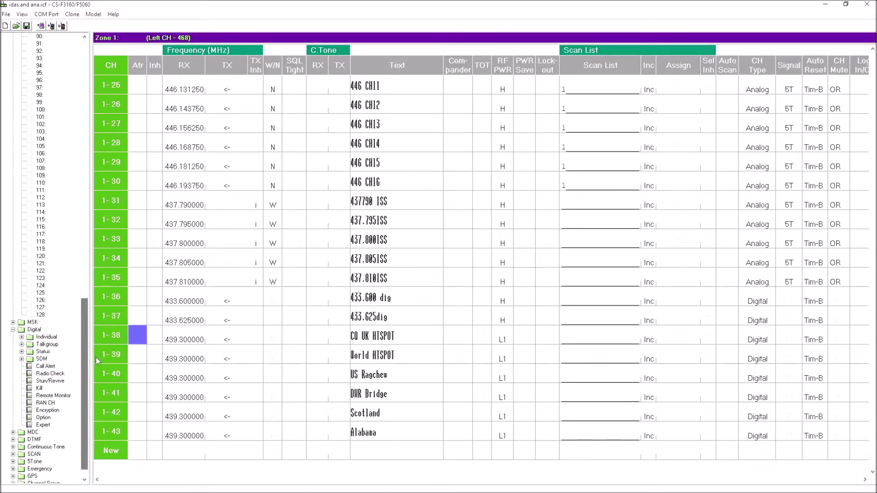
left_click_drag(96, 358, 97, 380)
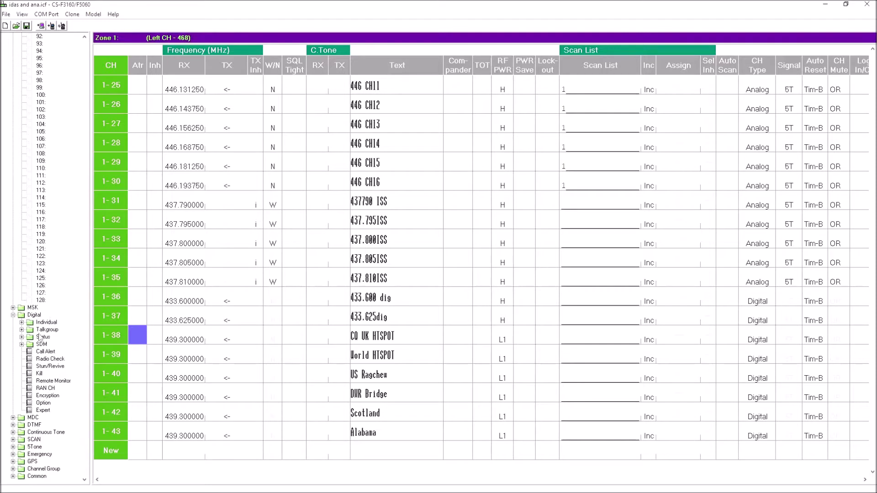
left_click(43, 404)
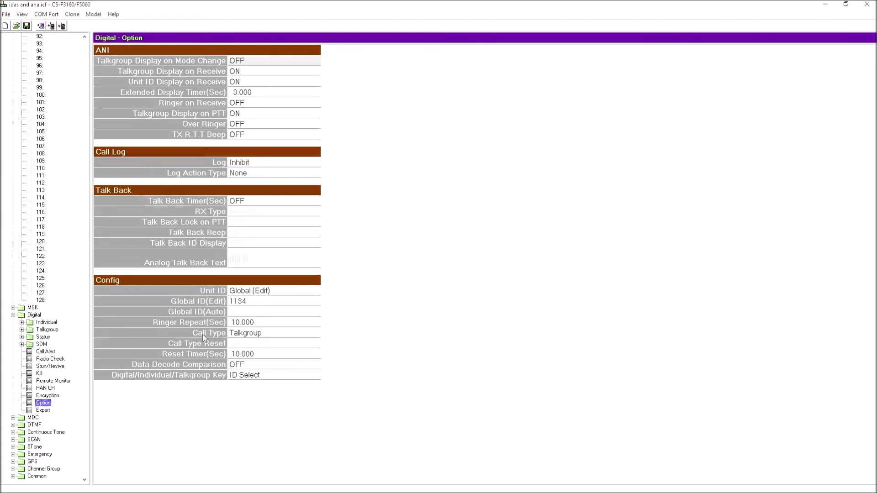
left_click(269, 329)
left_click(275, 331)
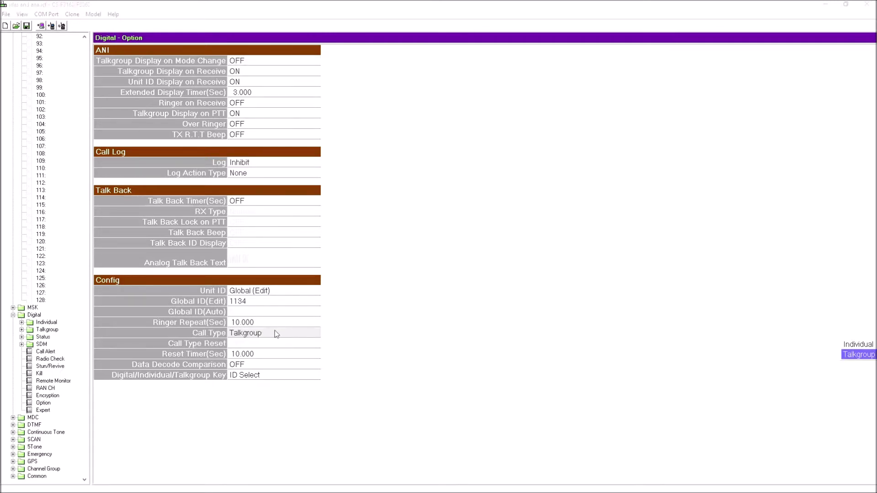
left_click(864, 356)
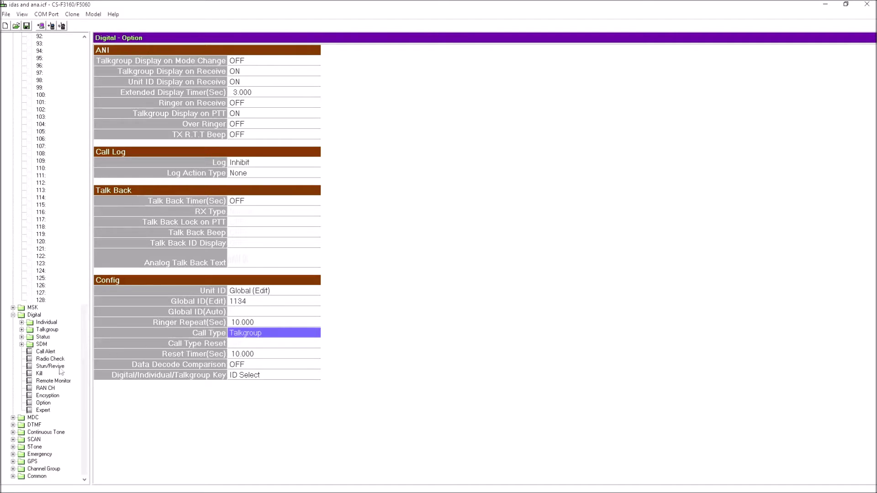
Display the Digital Talkgroup ID List to review its IDs and ID names
left_click_drag(88, 347, 109, 339)
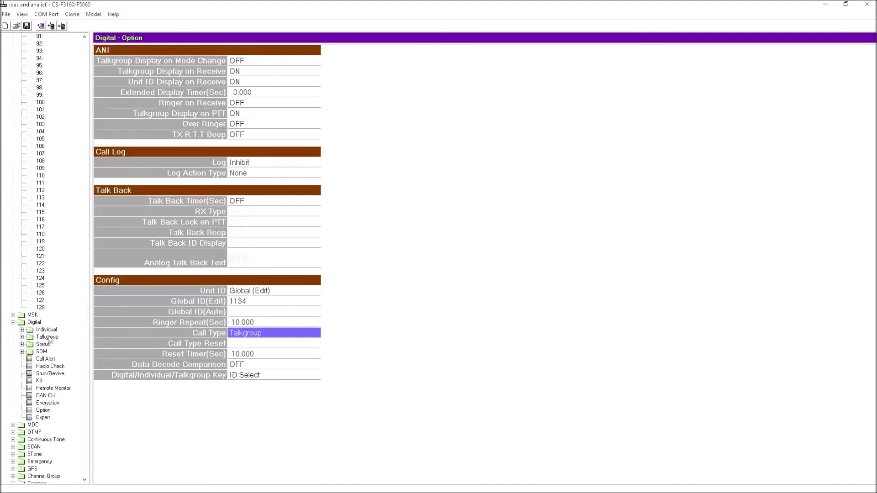
left_click(22, 338)
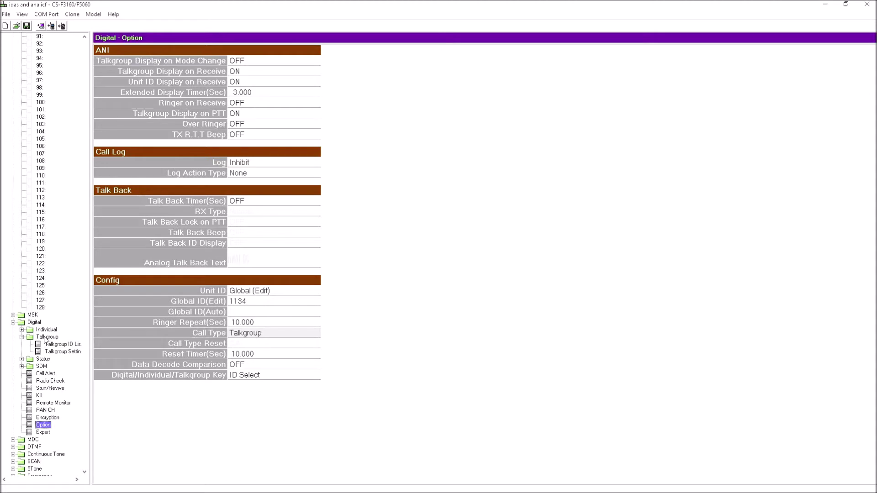
left_click(56, 345)
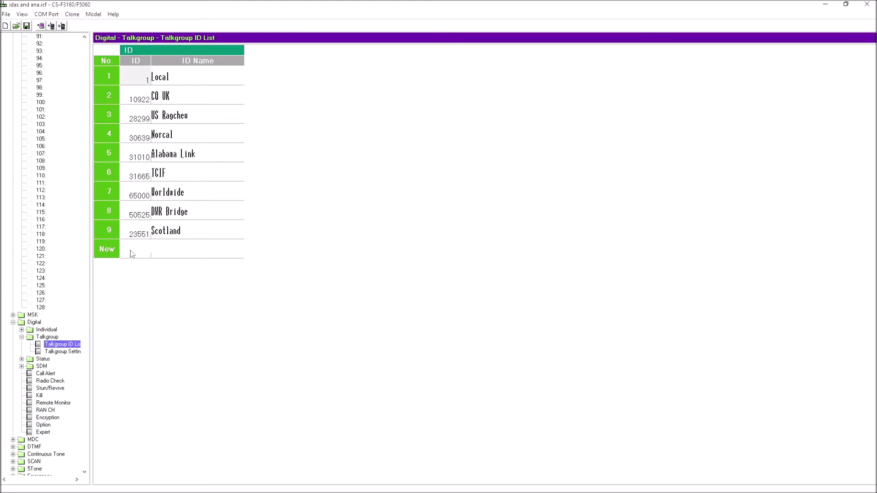
Return to the Zone 1 channels and examine the text, RF power and channel type of channel 1-38
left_click_drag(82, 330, 36, 62)
left_click(37, 59)
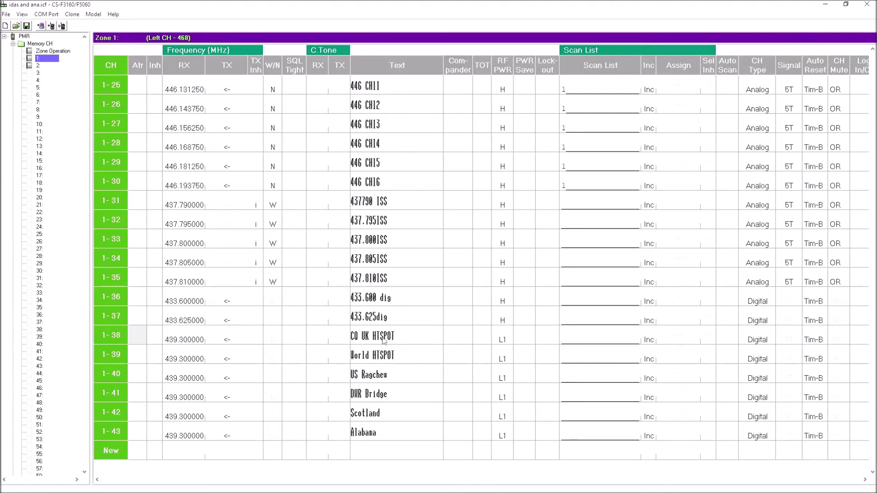
left_click(401, 335)
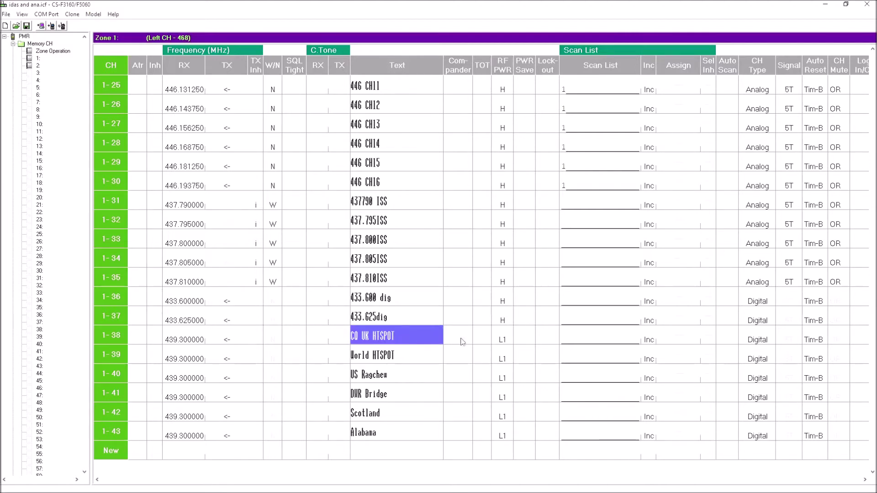
left_click(504, 341)
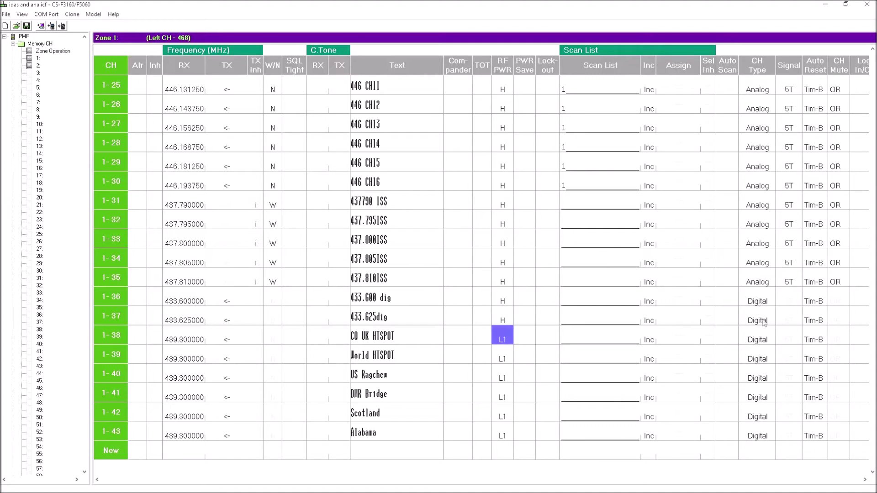
left_click(763, 339)
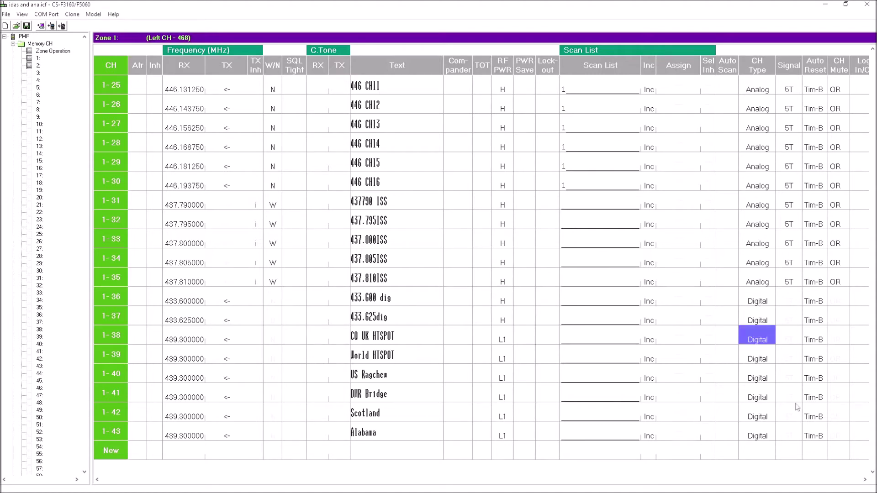
Examine the Auto Reset setting of channel 1-38
left_click(865, 480)
left_click(865, 480)
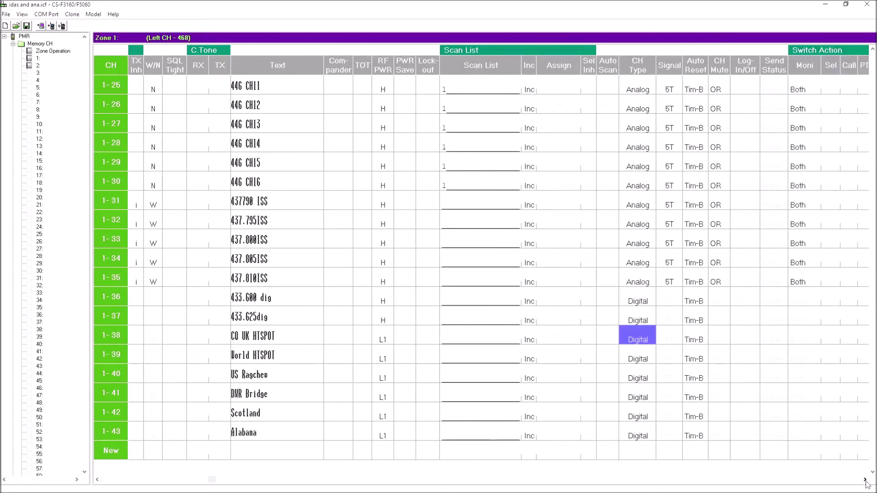
left_click(865, 479)
left_click(865, 480)
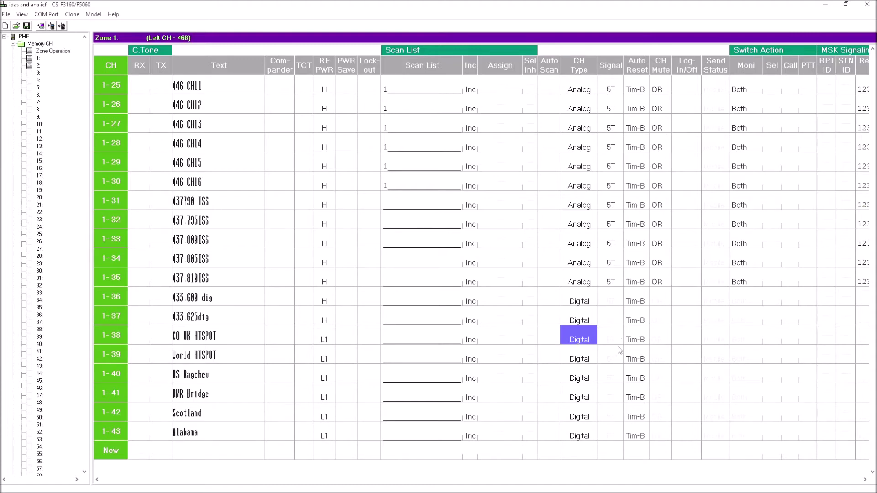
left_click(641, 340)
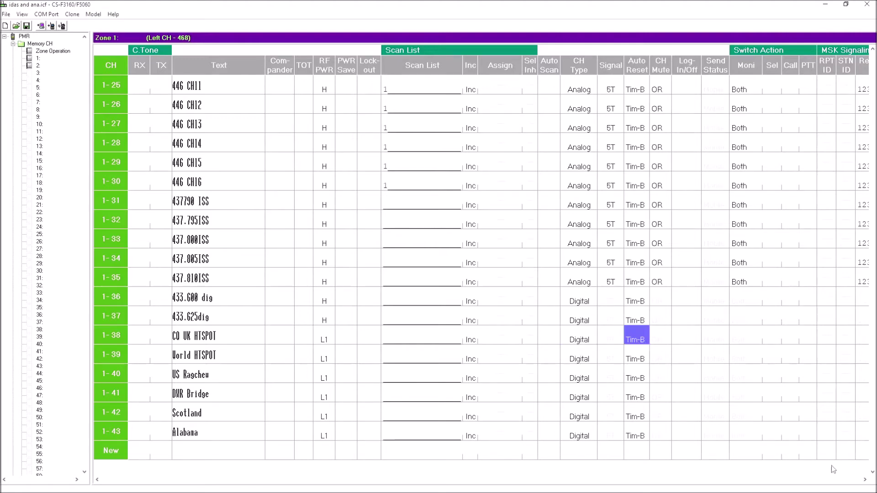
Examine the digital RX RAN, TX RAN and Unit ID settings of channel 1-38
left_click(865, 480)
left_click_drag(864, 480, 863, 484)
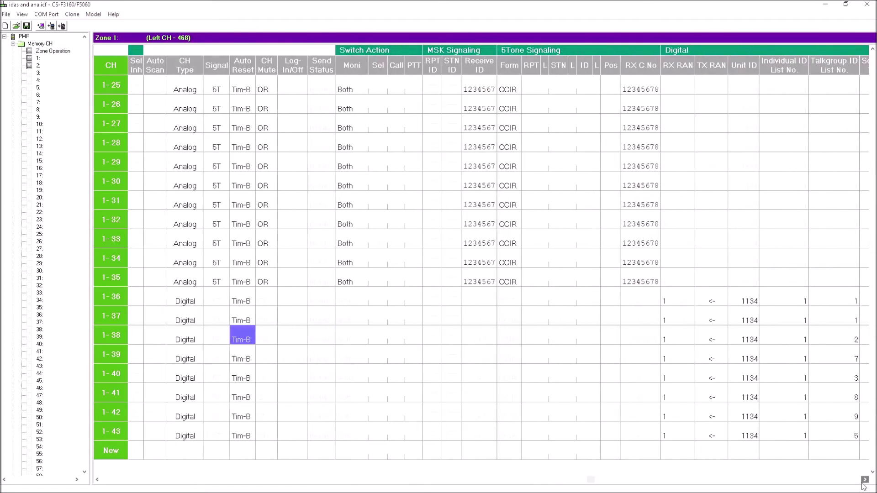
left_click(670, 335)
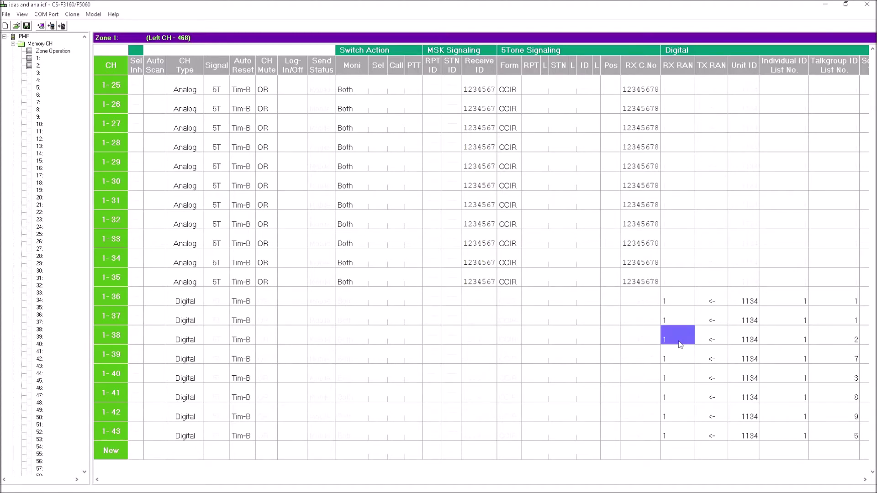
left_click(713, 339)
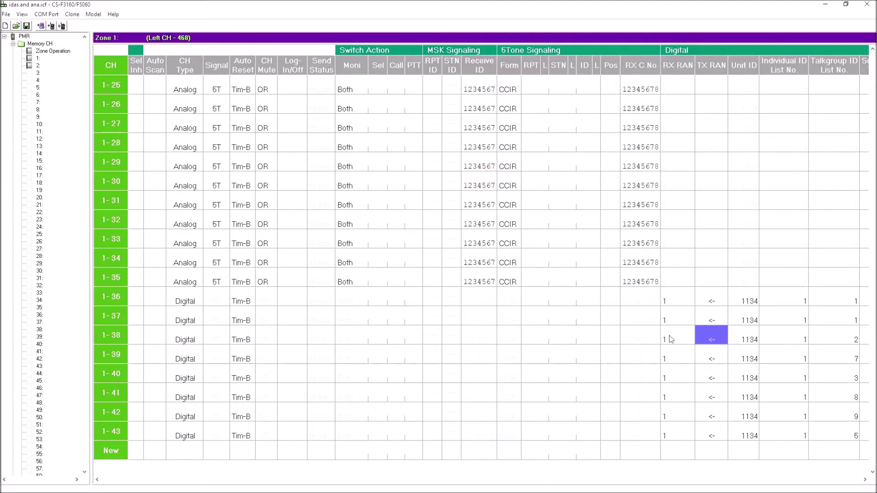
left_click(754, 341)
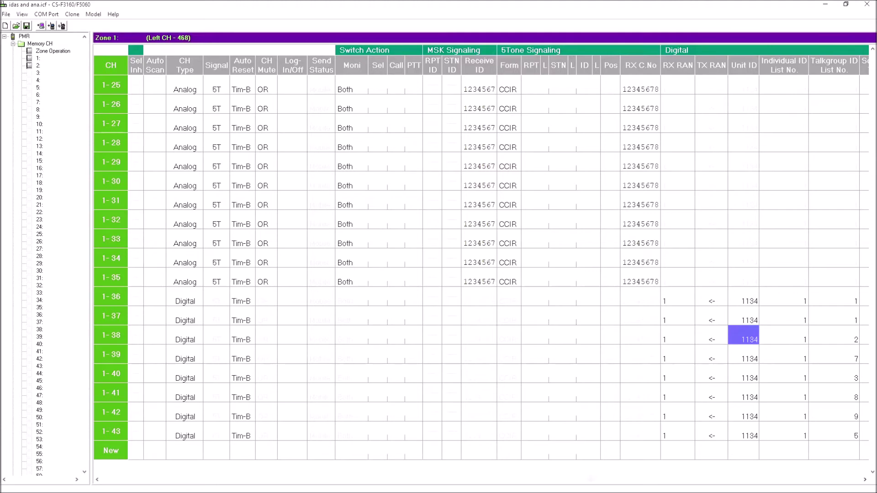
Examine the Individual ID List No. and Talkgroup ID List No. of channel 1-38
left_click(865, 480)
left_click(865, 481)
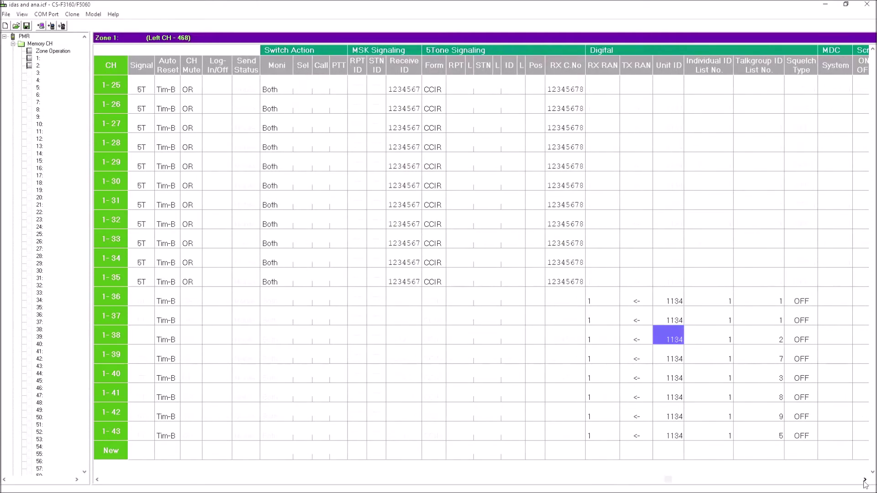
left_click(864, 480)
left_click(865, 480)
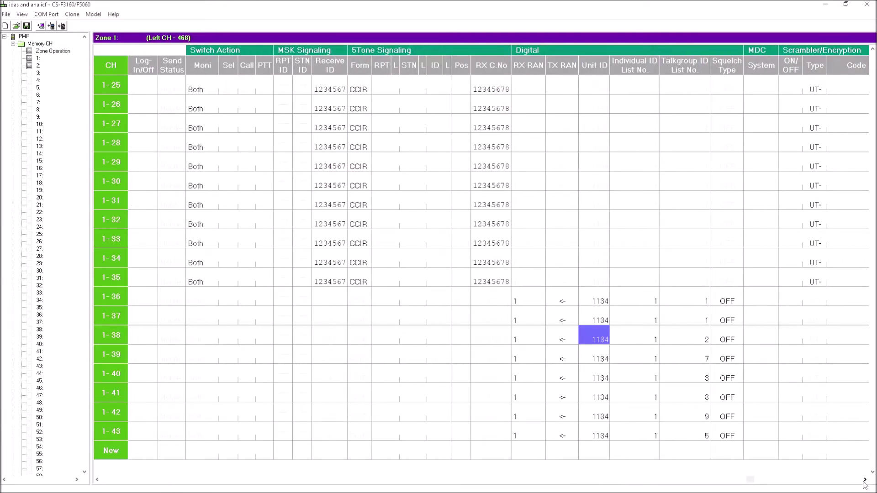
left_click(649, 342)
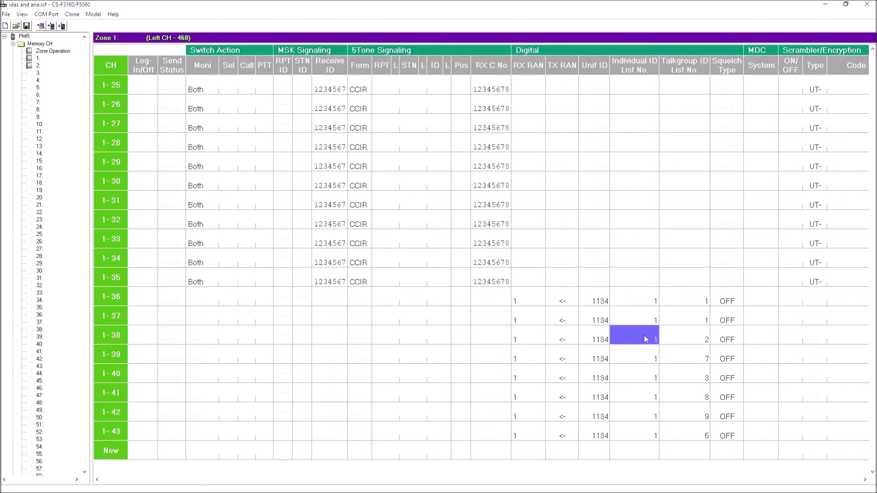
left_click(695, 343)
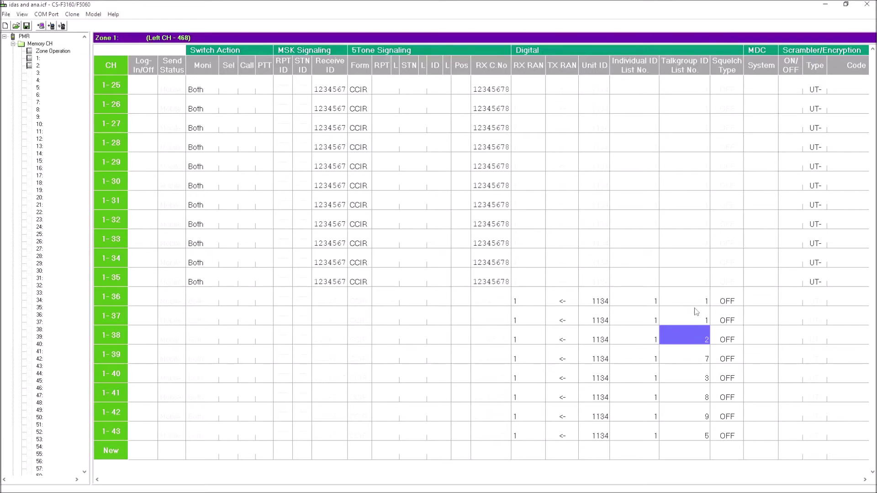
Compare the talkgroup list assignments of channels 1-36 and 1-37, and check the RX RAN of 1-36 and the individual list number of 1-38
left_click(690, 297)
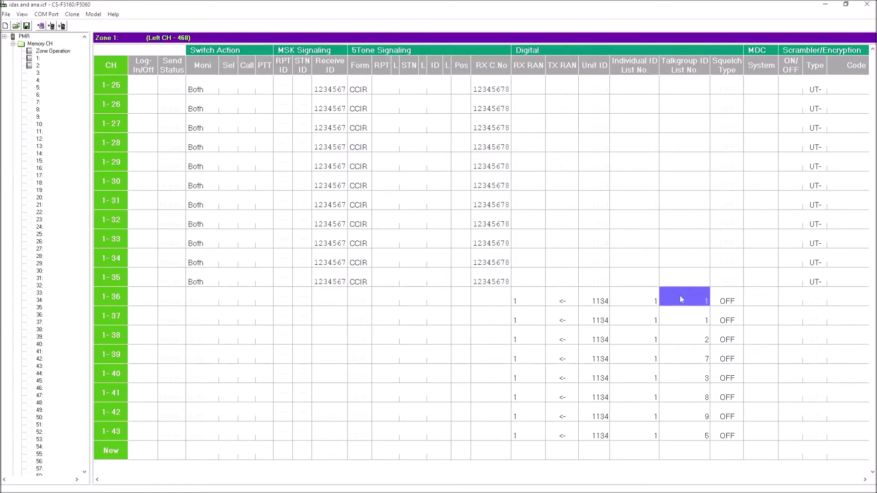
left_click(683, 299)
left_click(694, 317)
left_click(691, 299)
left_click(693, 319)
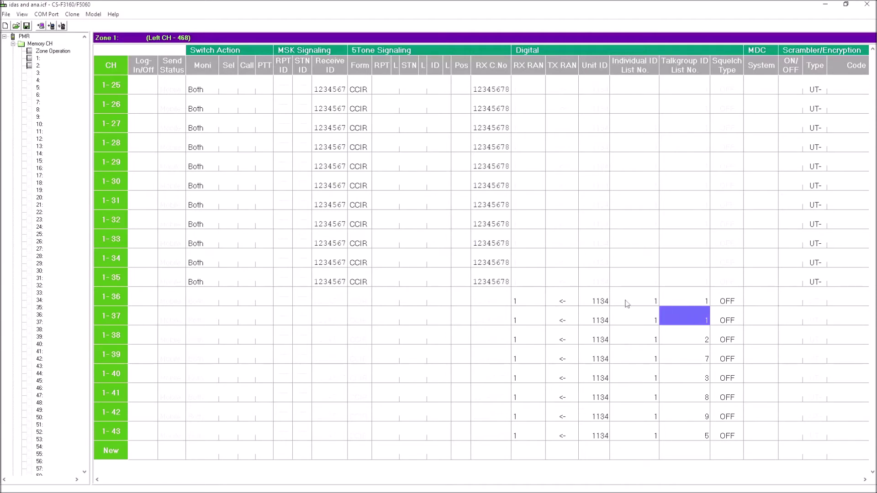
left_click(532, 302)
left_click(700, 300)
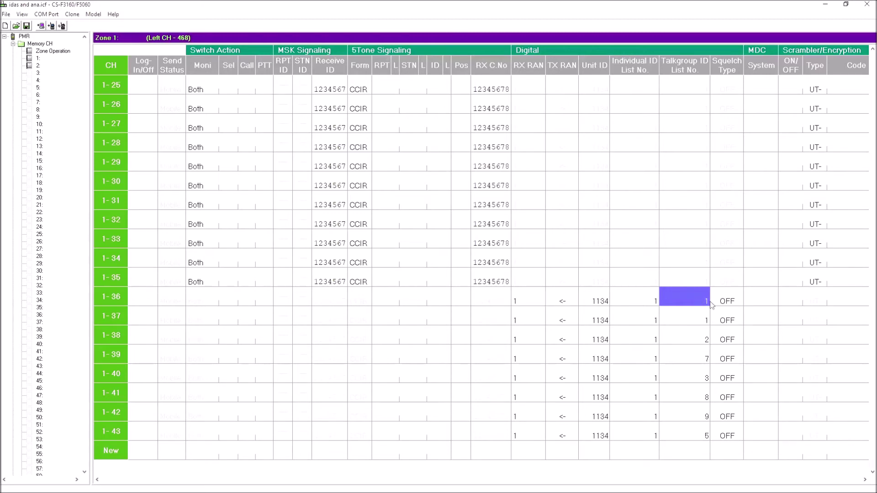
left_click(644, 341)
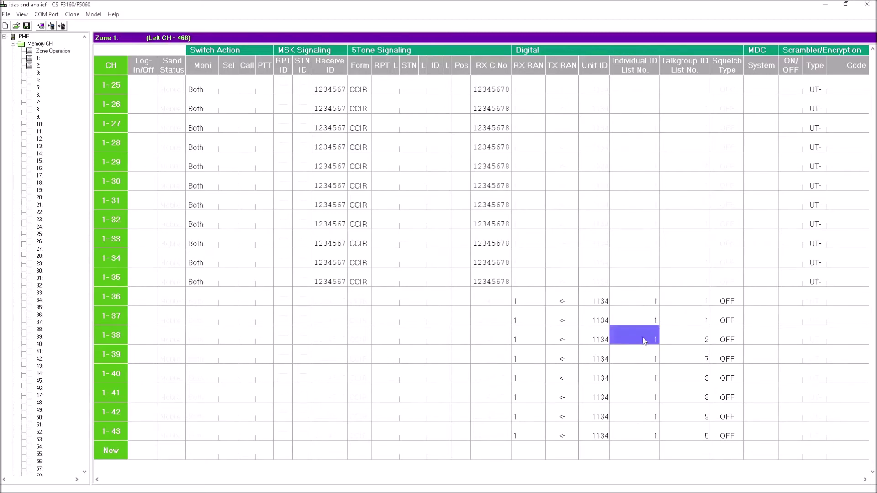
Compare the Individual ID List No. assignments of channels 1-37 through 1-40
left_click(644, 360)
left_click(641, 378)
left_click(641, 358)
left_click(634, 330)
left_click(641, 317)
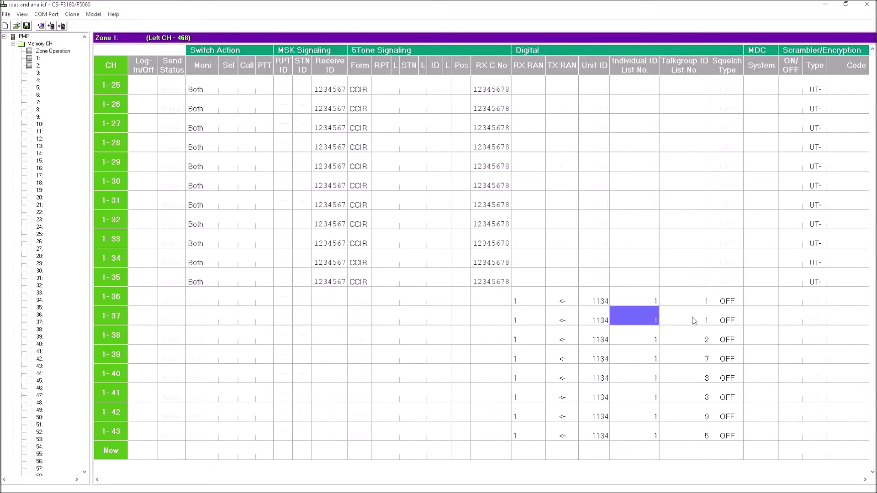
Examine the digital Squelch Type of channel 1-37 and the remaining scrambler and encryption columns
left_click(728, 322)
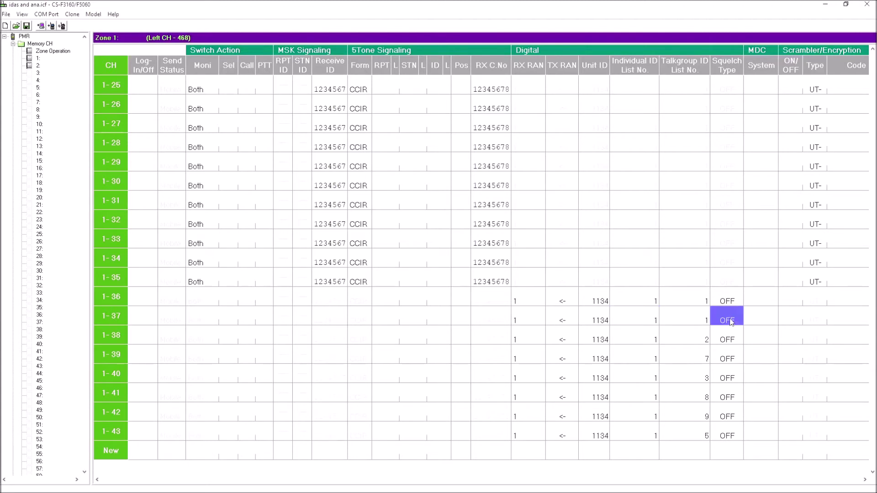
left_click(866, 480)
left_click(866, 481)
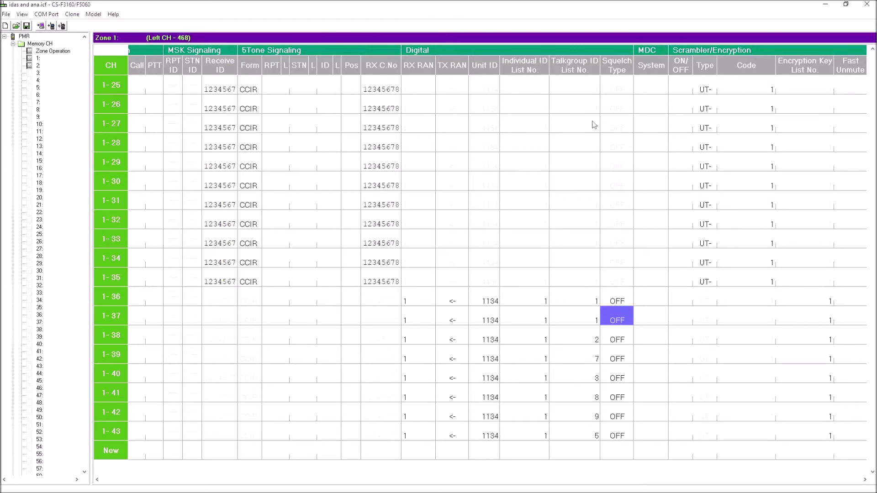
Check the Talkgroup ID List No., Unit ID and RX RAN of channel 1-37
left_click(576, 320)
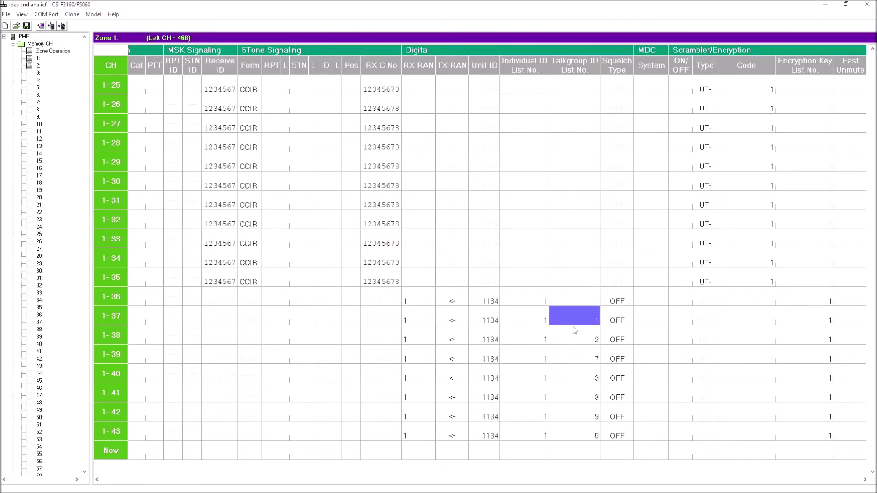
left_click(488, 320)
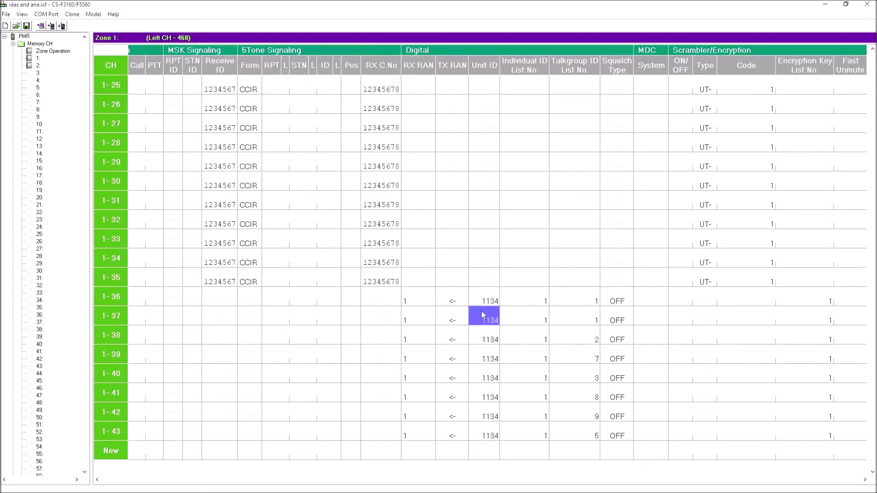
left_click(423, 319)
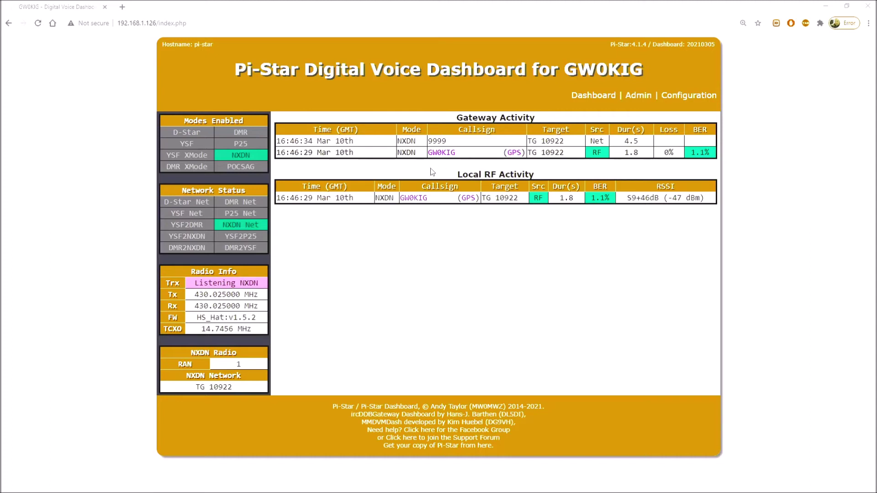
Open the Pi-Star Configuration page and examine its NXDN mode, General Configuration and NXDN Configuration settings
left_click(691, 102)
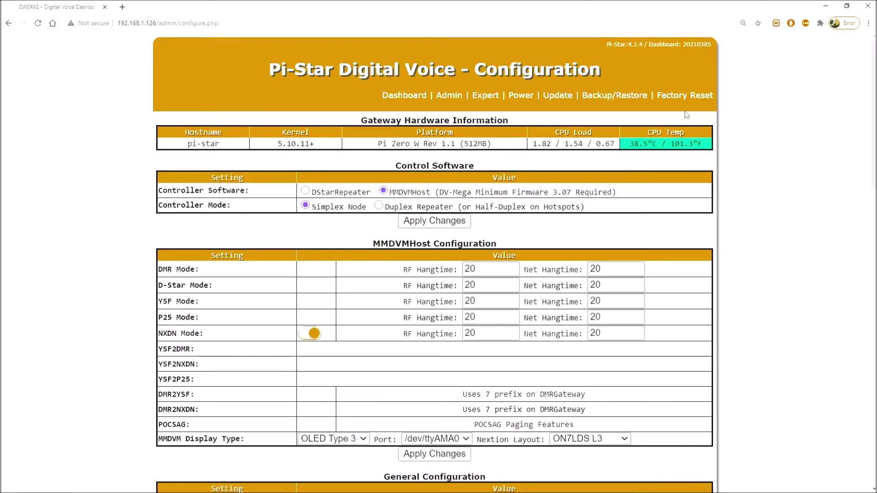
scroll(612, 189, "down", 1)
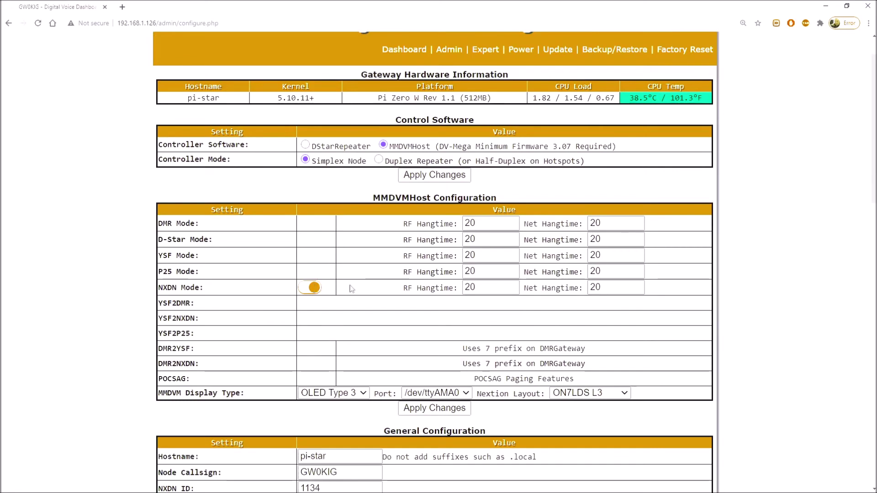
scroll(424, 282, "down", 2)
scroll(424, 282, "down", 5)
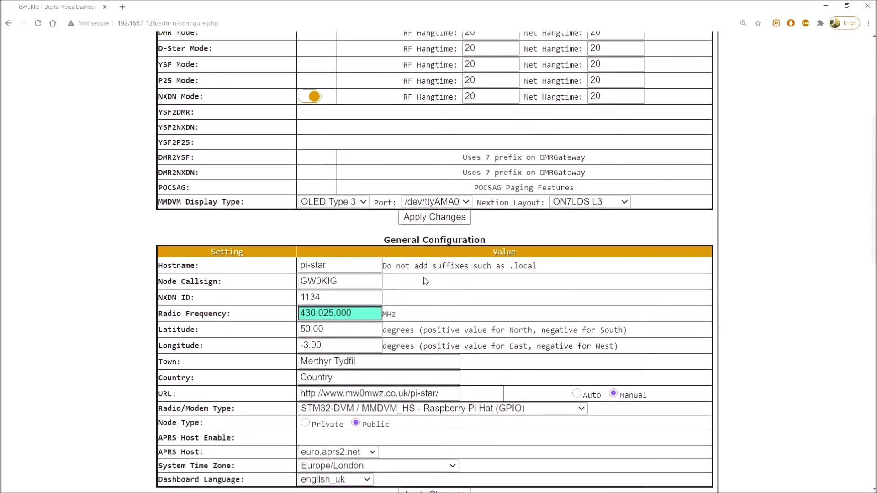
scroll(425, 279, "down", 3)
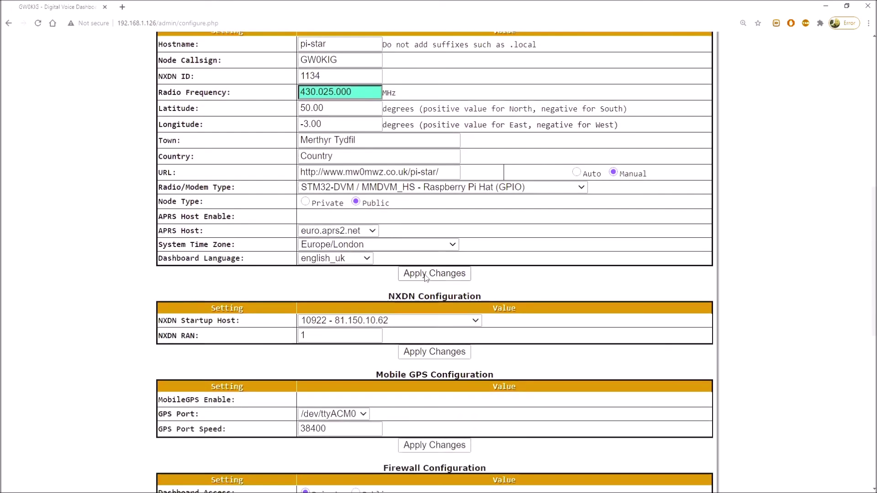
scroll(427, 277, "down", 2)
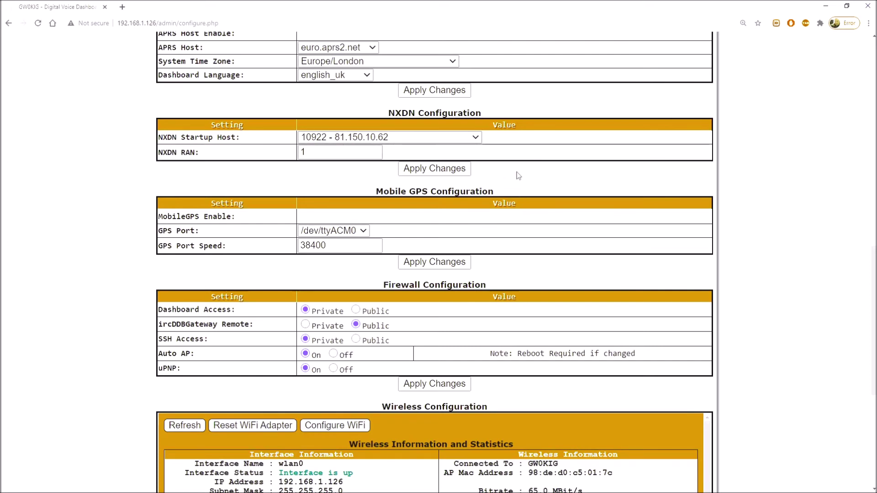
scroll(519, 174, "up", 9)
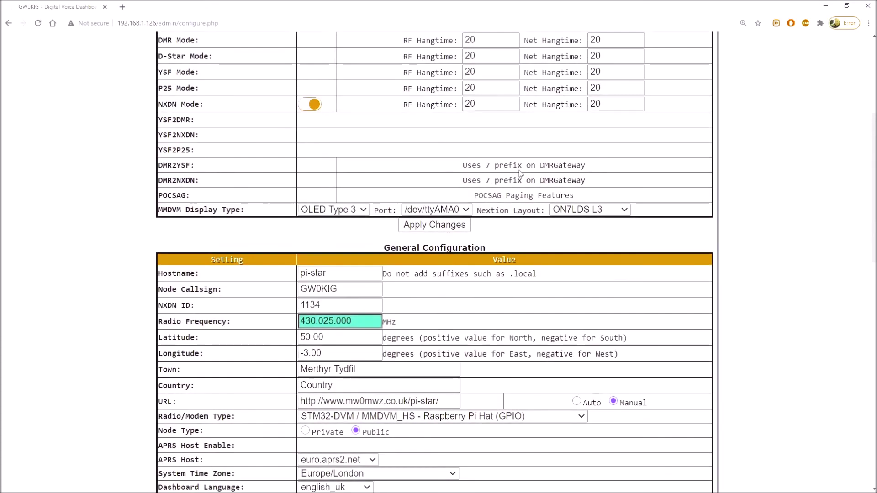
scroll(519, 173, "up", 5)
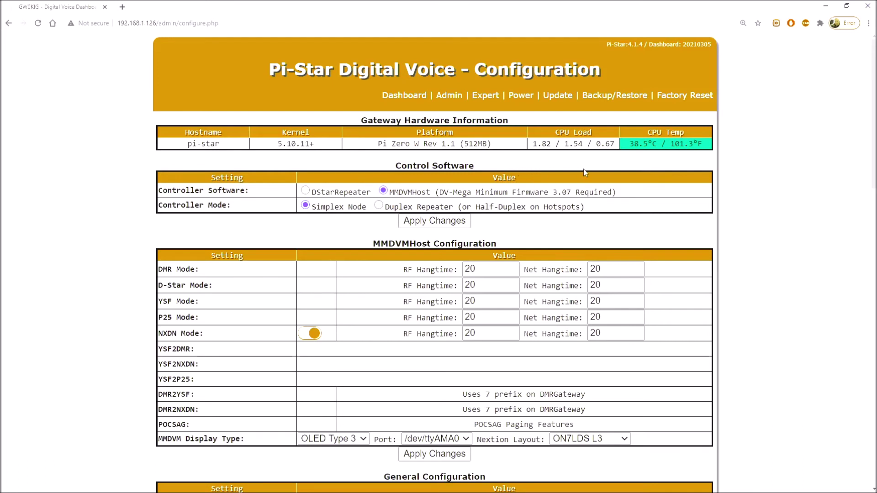
Open the MMDVMHost expert editor and look over its sections from General down to Modem
left_click(485, 97)
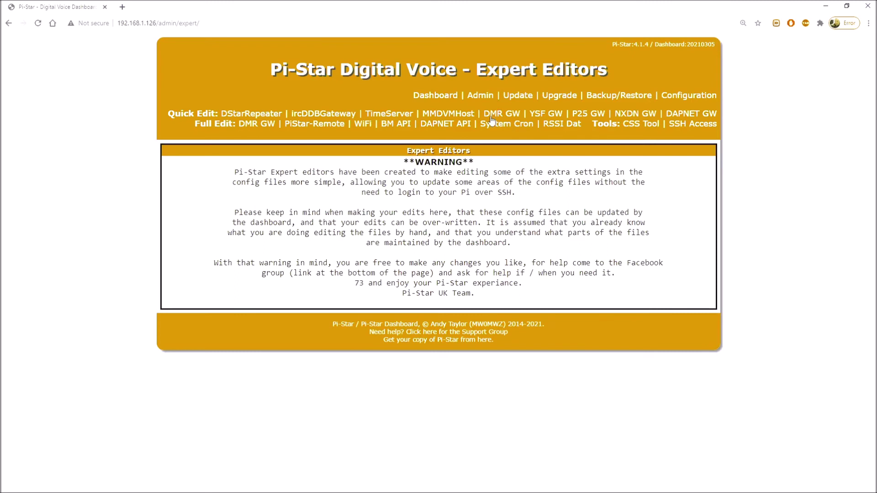
left_click(445, 115)
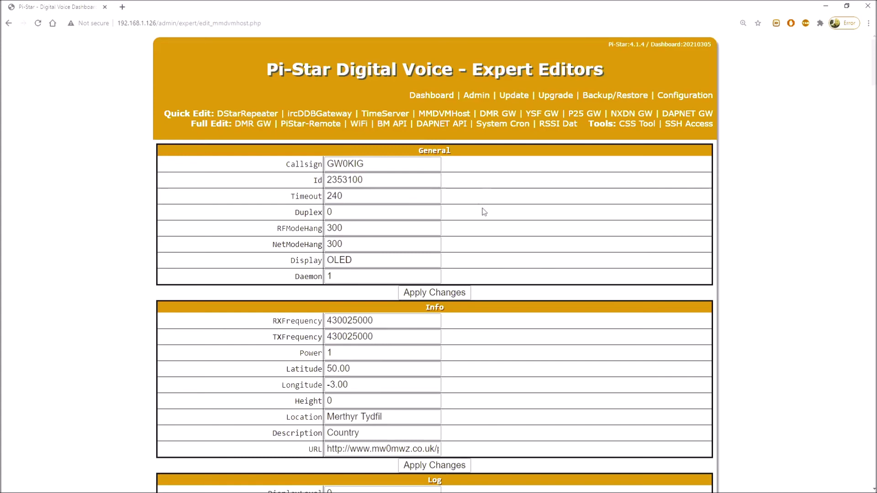
scroll(484, 204, "down", 3)
scroll(485, 203, "down", 8)
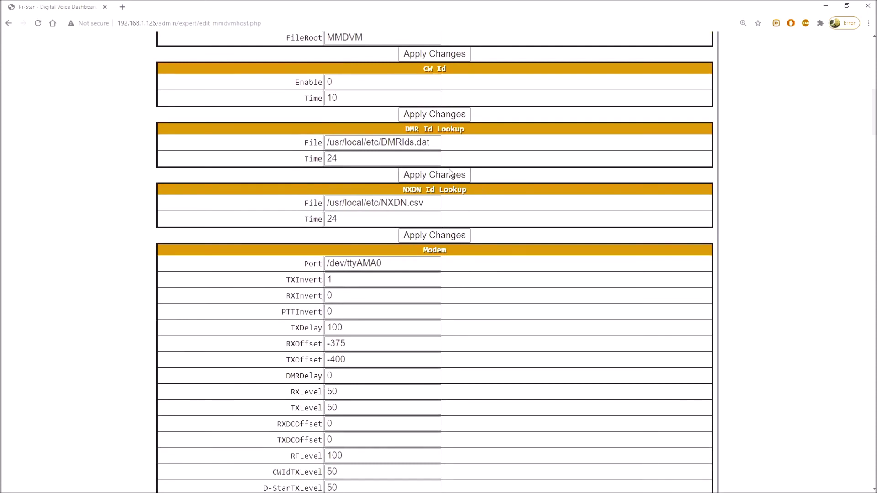
scroll(455, 158, "down", 1)
scroll(528, 166, "up", 4)
scroll(528, 167, "up", 9)
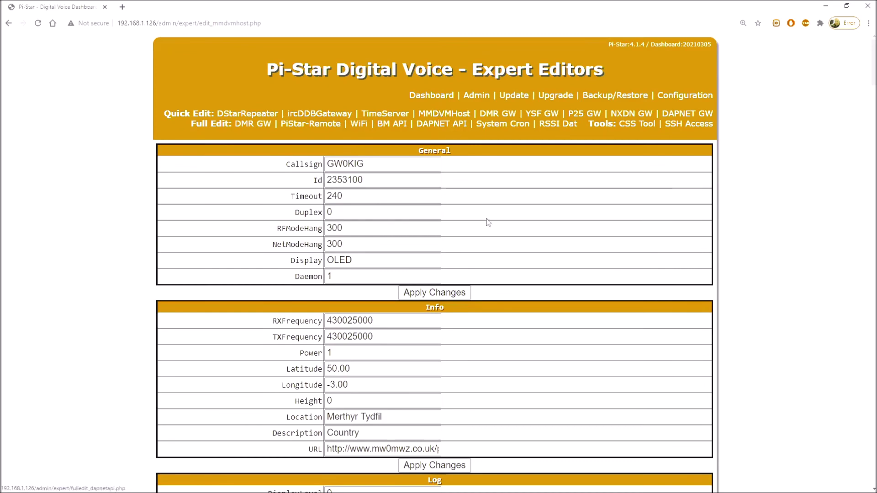
Examine the RXOffset and TXOffset fields in the Modem section of the MMDVMHost editor
scroll(505, 221, "down", 3)
scroll(505, 222, "down", 5)
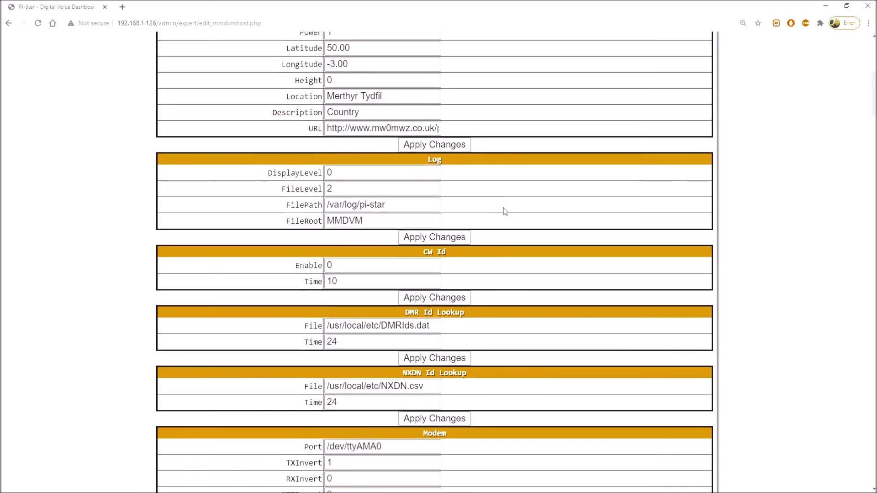
scroll(505, 210, "down", 2)
scroll(506, 205, "down", 1)
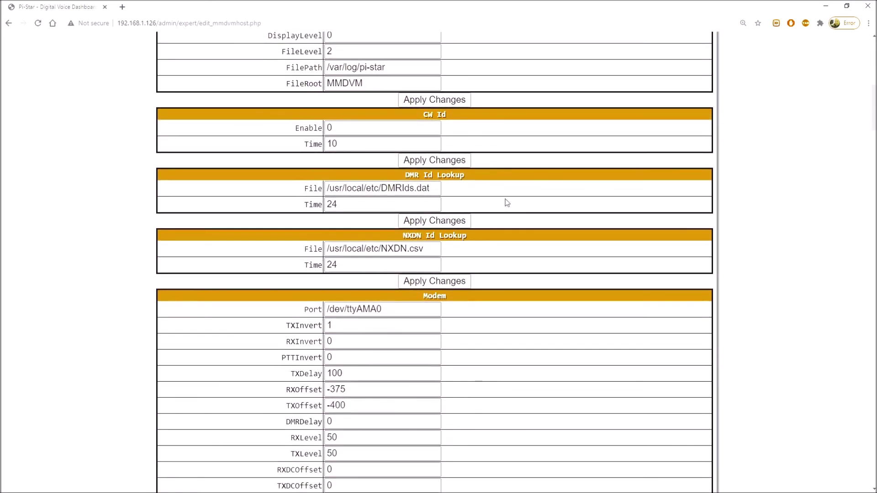
scroll(505, 202, "down", 4)
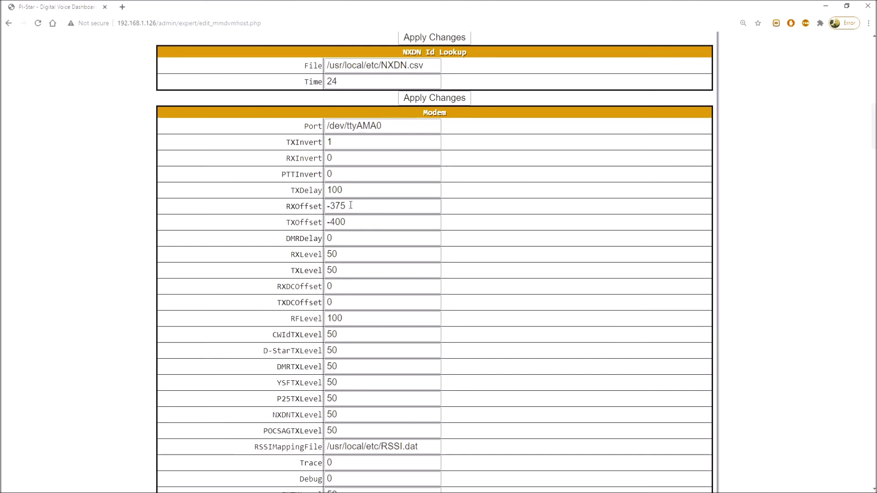
left_click(347, 204)
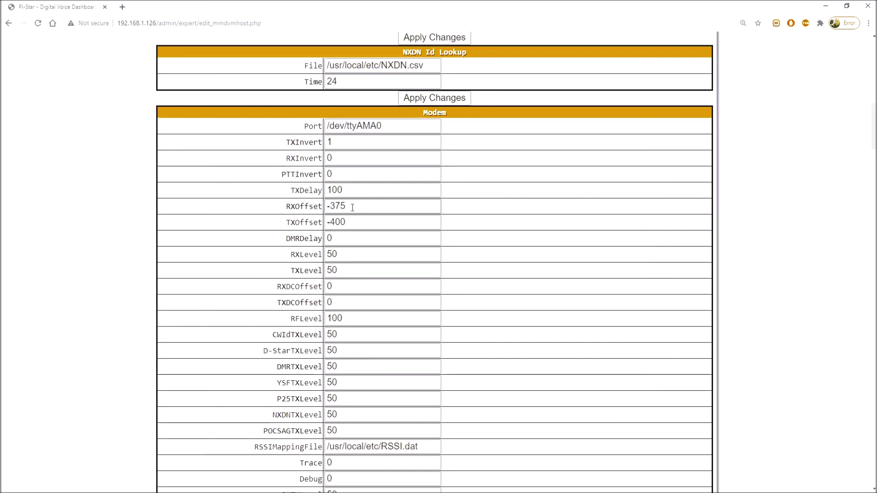
Review where the Modem section sits in the MMDVMHost editor and return to its RXOffset field
scroll(354, 208, "up", 1)
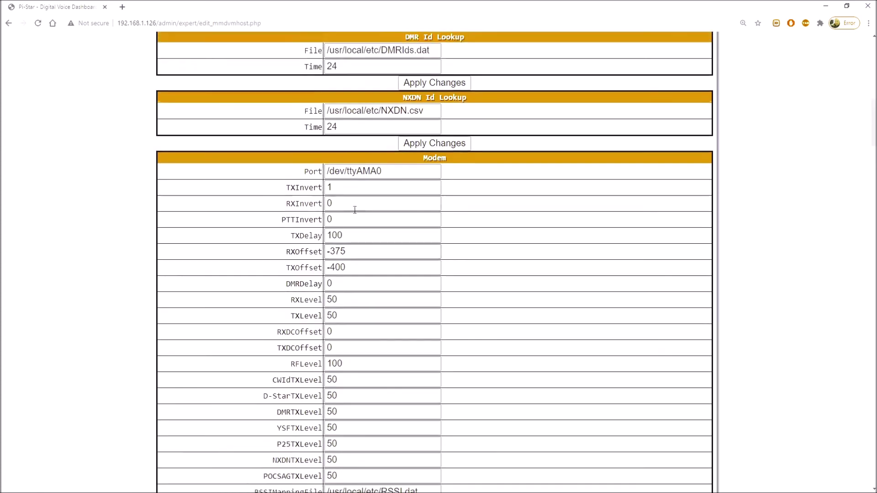
scroll(409, 234, "up", 3)
scroll(409, 233, "up", 10)
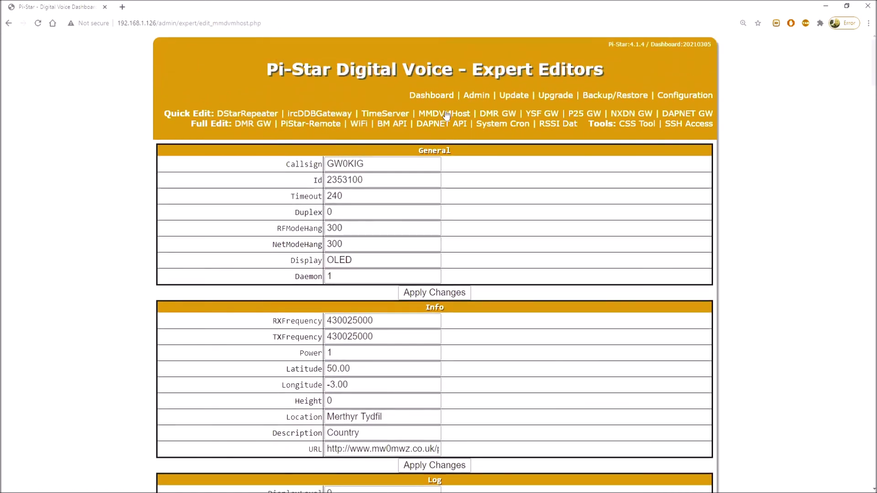
scroll(440, 223, "down", 5)
scroll(440, 223, "down", 11)
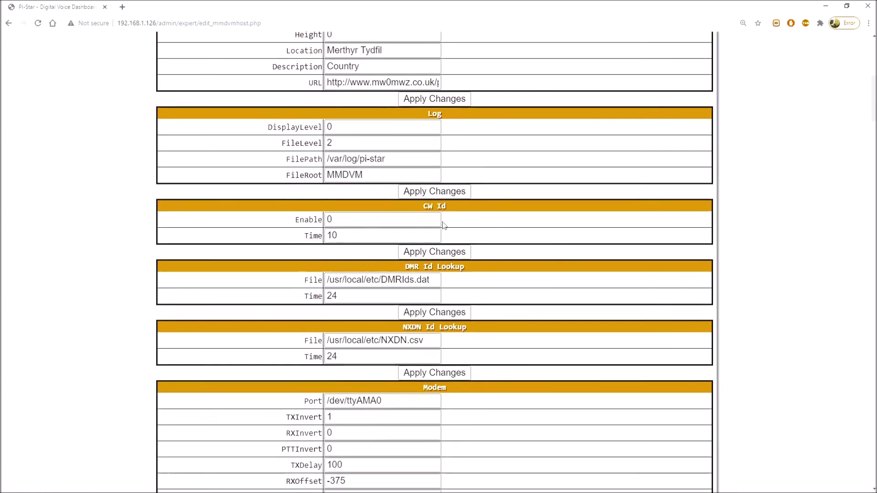
scroll(447, 217, "down", 2)
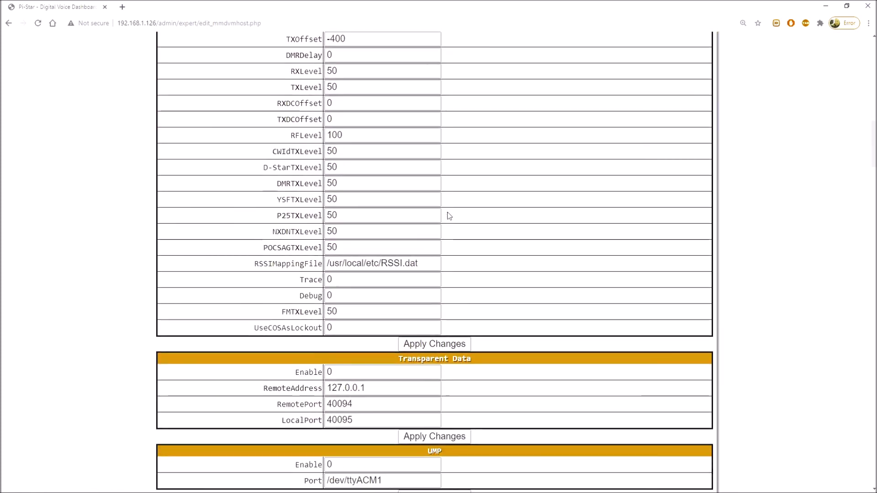
scroll(450, 215, "up", 2)
scroll(450, 214, "up", 2)
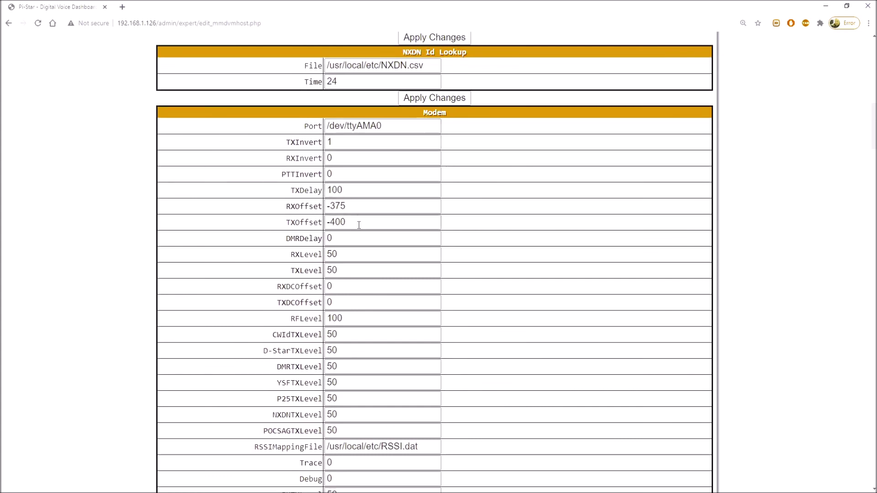
left_click(358, 205)
Look over the General and Info sections of the MMDVMHost editor and recheck the Modem offset fields
scroll(399, 222, "up", 5)
scroll(399, 221, "up", 9)
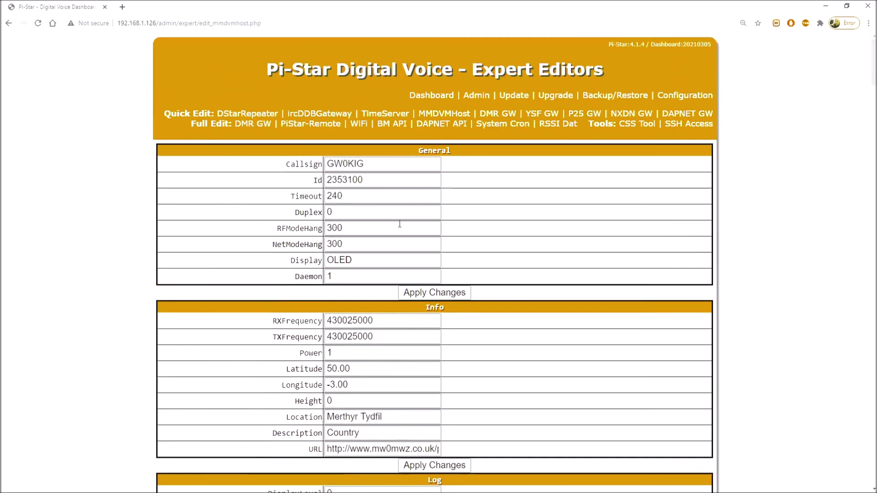
scroll(399, 223, "down", 6)
scroll(400, 225, "down", 6)
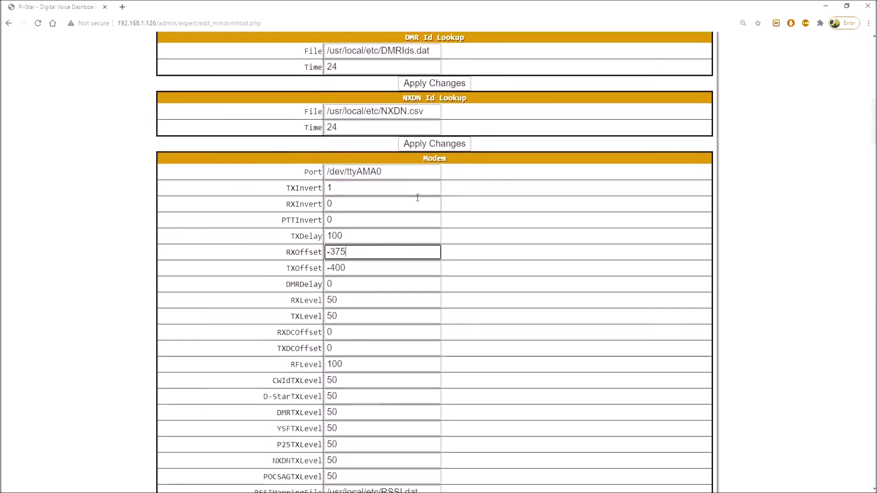
scroll(398, 321, "up", 12)
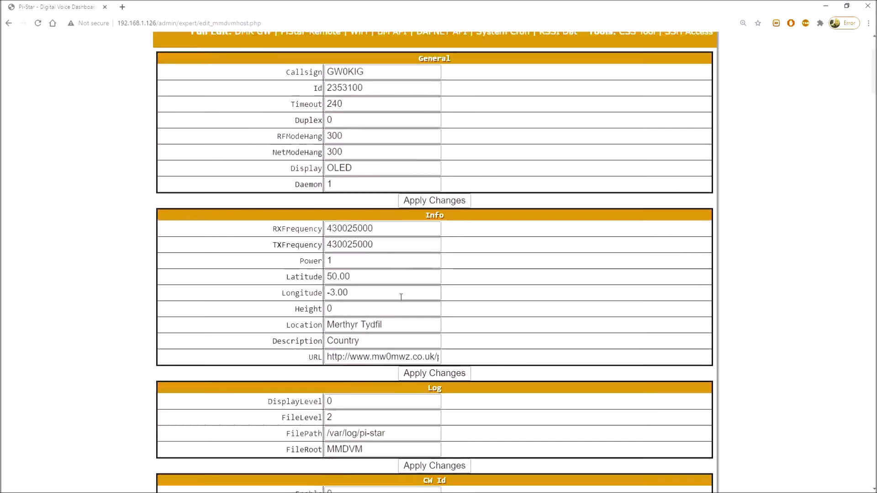